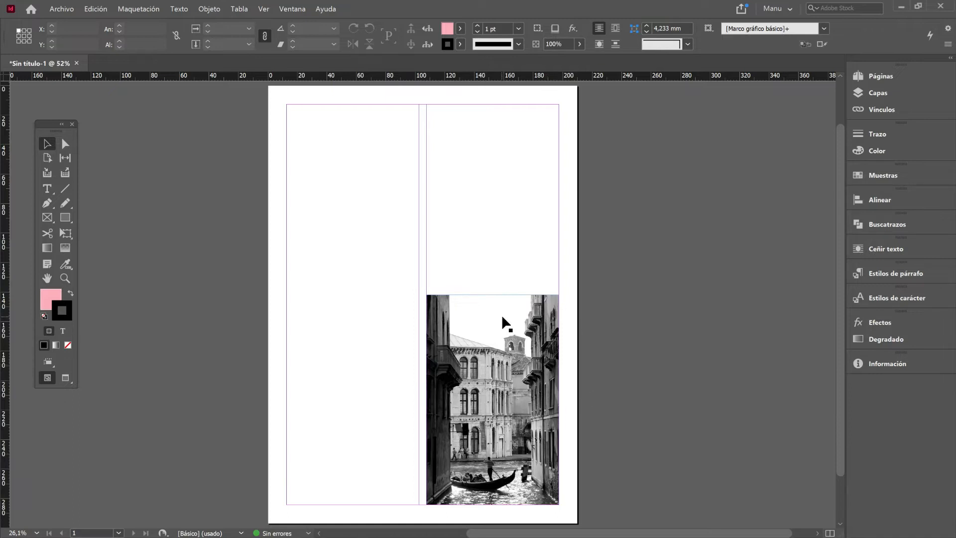
# Draw a pink rectangle about 89.8 mm wide and 56 mm high across the page's first column
pyautogui.click(64, 216)
pyautogui.click(65, 220)
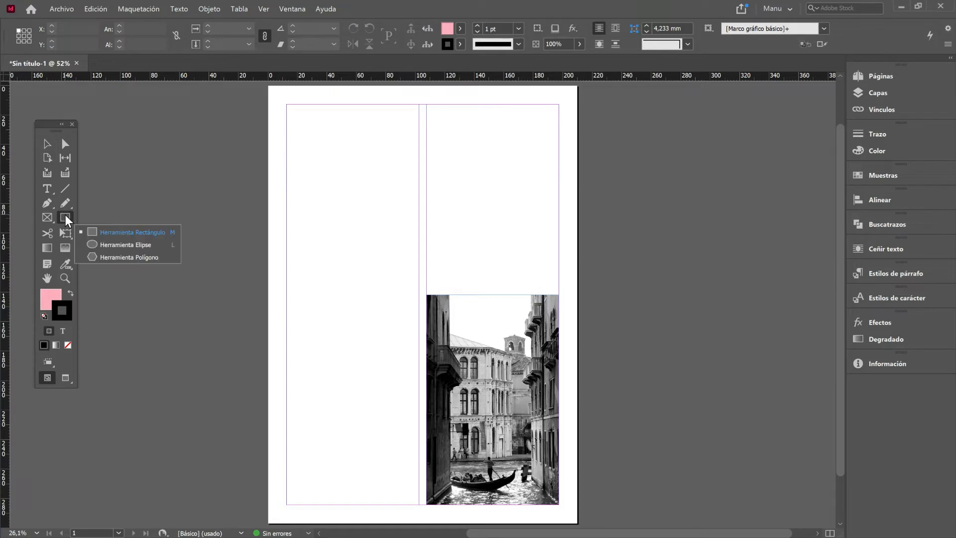
pyautogui.click(110, 231)
pyautogui.moveTo(287, 175); pyautogui.dragTo(419, 258)
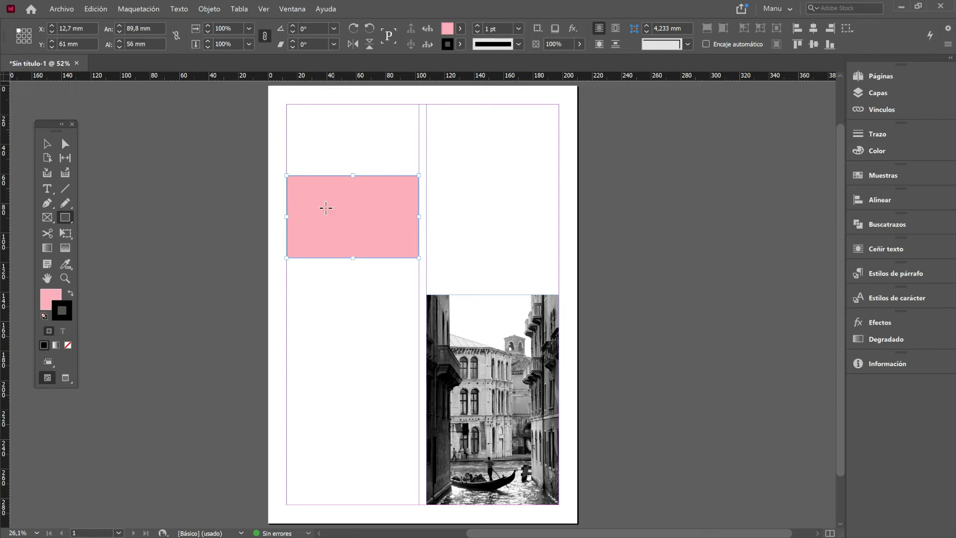
# Stretch the rectangle's upper edge to a height of 66.5 mm and try scaling it proportionally about its centre
pyautogui.click(47, 144)
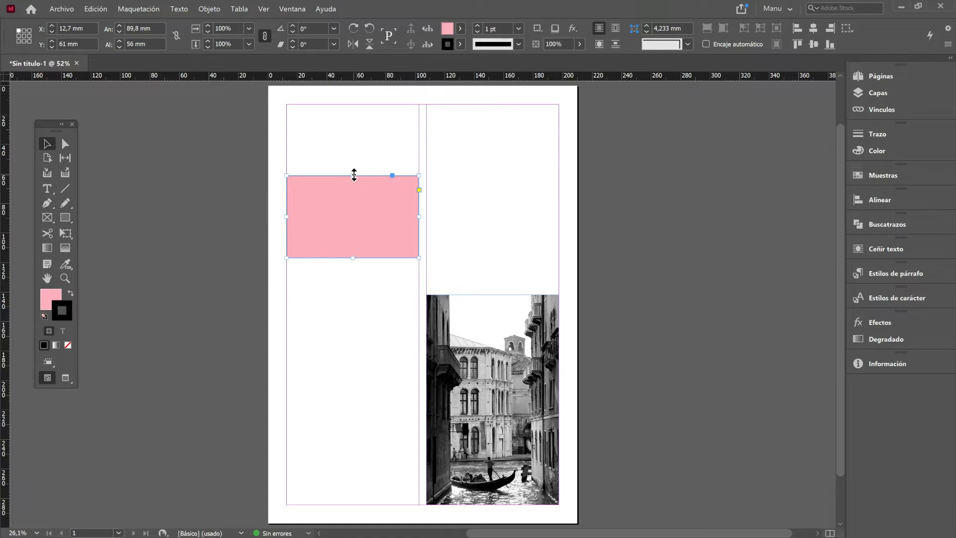
pyautogui.moveTo(354, 175)
pyautogui.mouseDown()
pyautogui.moveTo(354, 149)
pyautogui.moveTo(354, 171)
pyautogui.moveTo(356, 160)
pyautogui.mouseUp()
pyautogui.moveTo(418, 209); pyautogui.dragTo(417, 213)
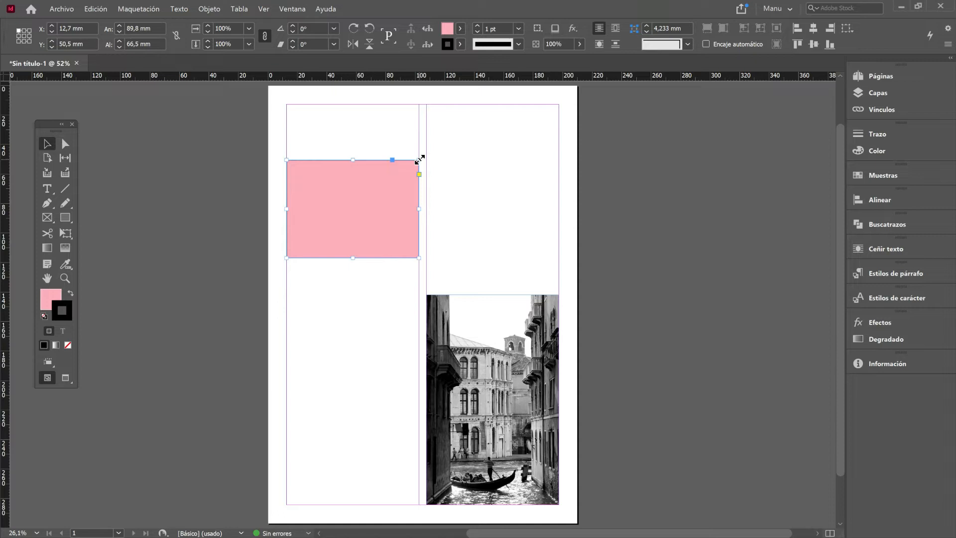
pyautogui.moveTo(420, 159); pyautogui.dragTo(384, 200)
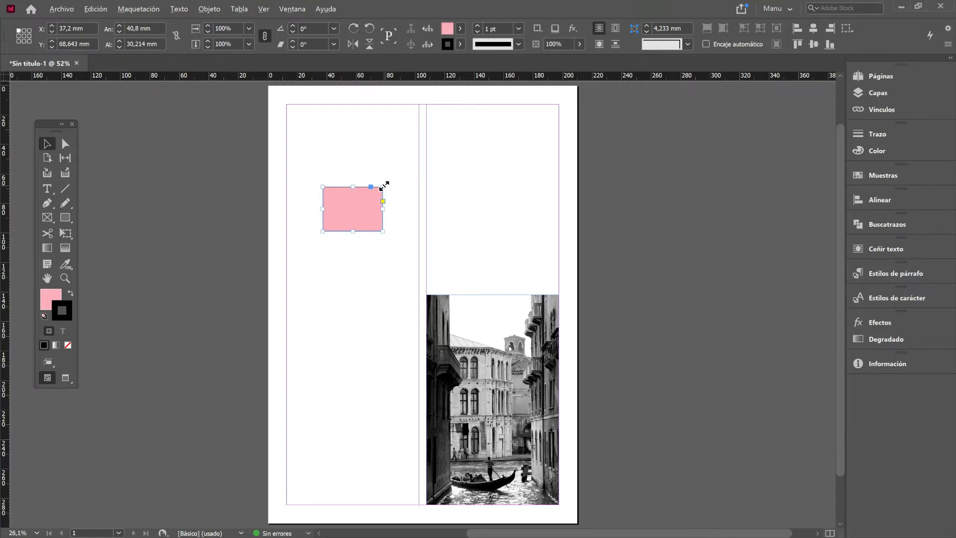
pyautogui.moveTo(384, 185); pyautogui.dragTo(409, 162)
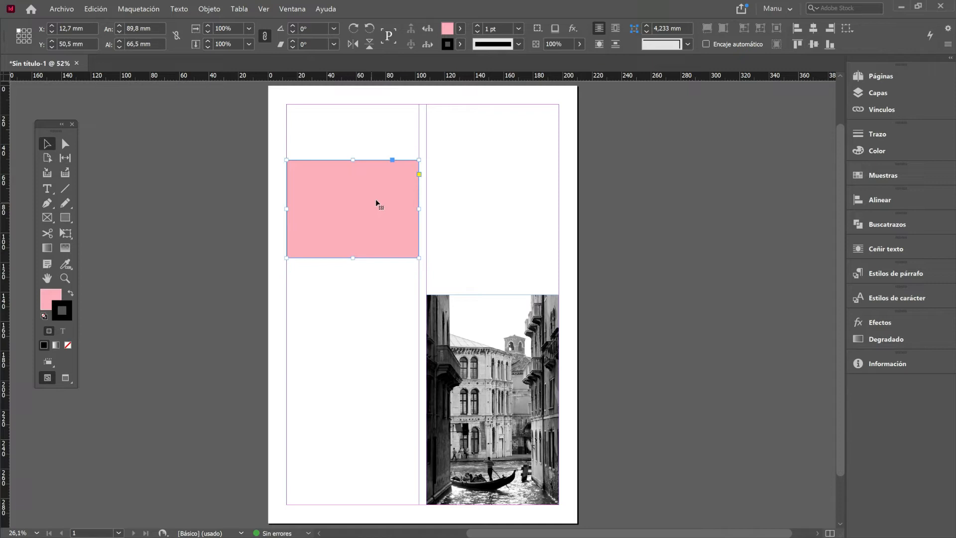
# Enlarge the canal photo inside its frame to about 45.1% and shift it upward within the frame
pyautogui.click(501, 370)
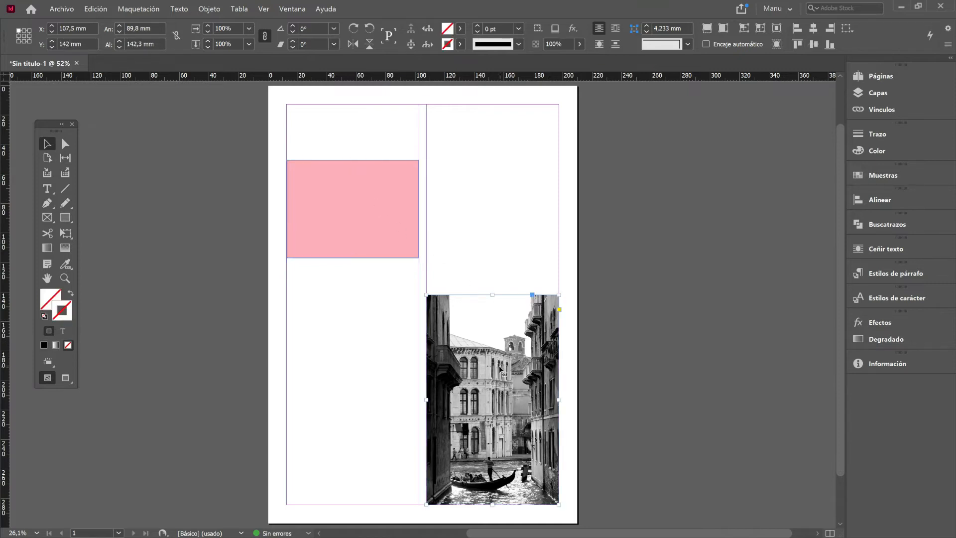
pyautogui.click(501, 370)
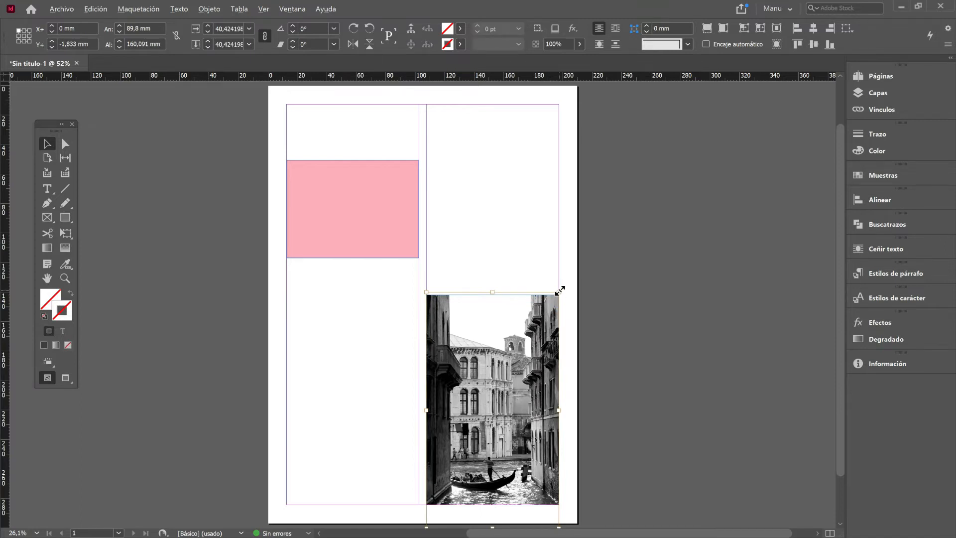
pyautogui.moveTo(560, 292)
pyautogui.mouseDown()
pyautogui.moveTo(568, 273)
pyautogui.moveTo(518, 335)
pyautogui.moveTo(566, 279)
pyautogui.mouseUp()
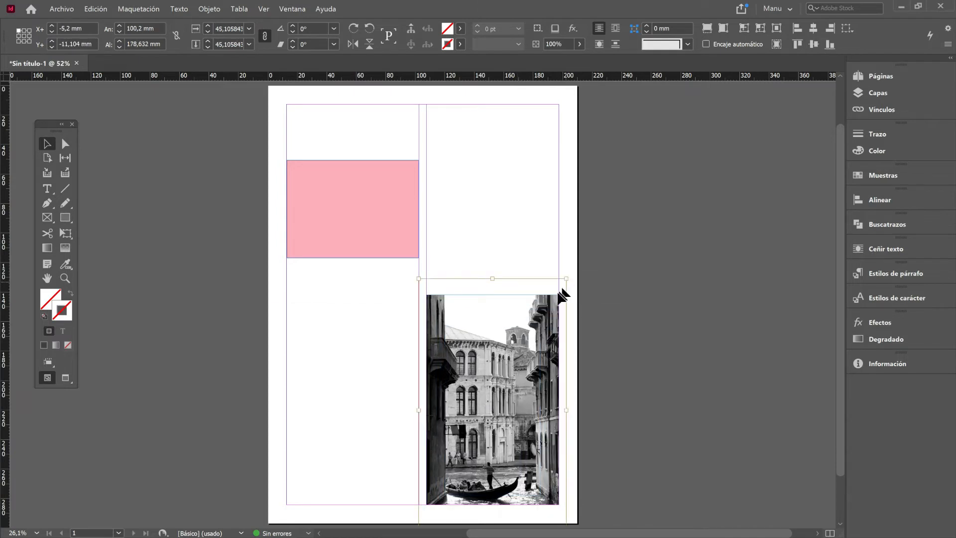
pyautogui.scroll(-1, 500, 375)
pyautogui.moveTo(499, 387); pyautogui.dragTo(500, 377)
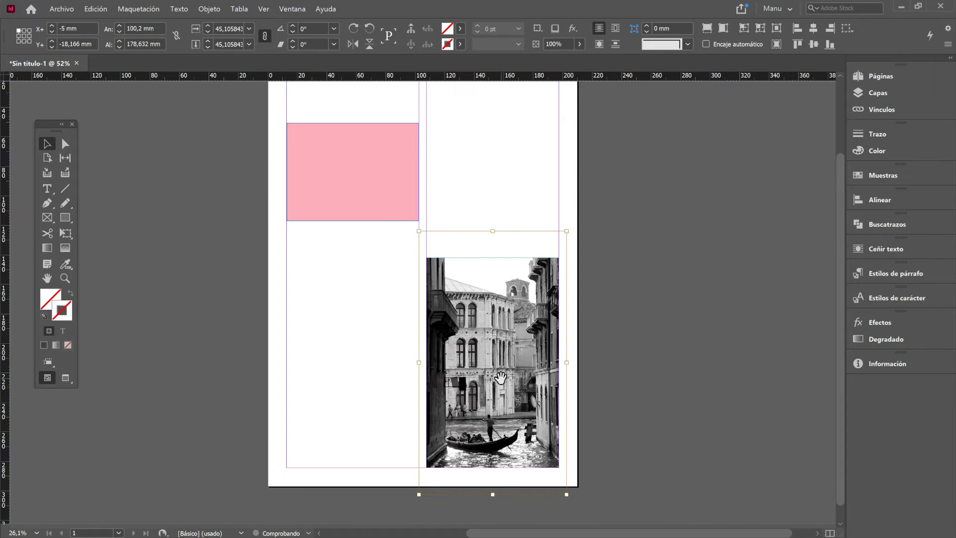
pyautogui.click(617, 297)
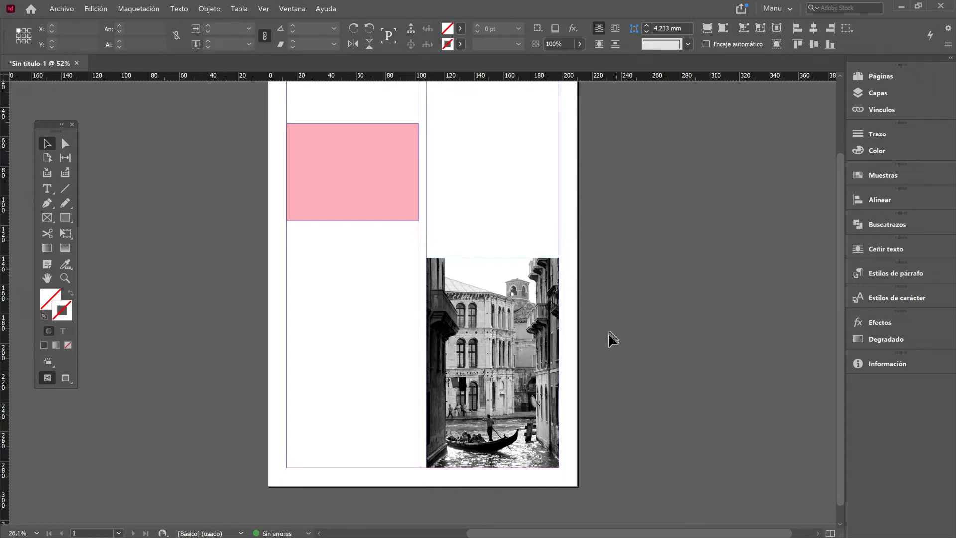
# Move the pink rectangle horizontally to an X position of 17 mm
pyautogui.click(480, 276)
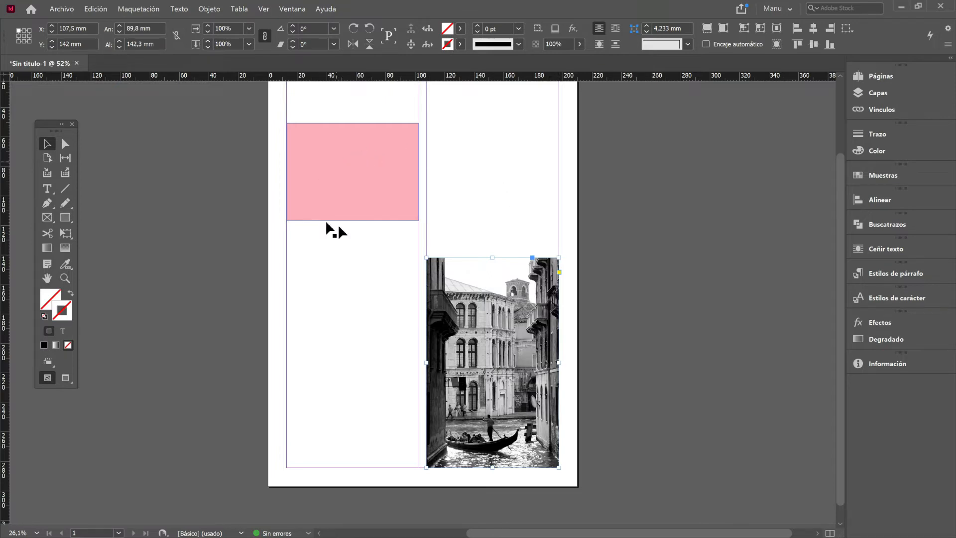
pyautogui.click(360, 158)
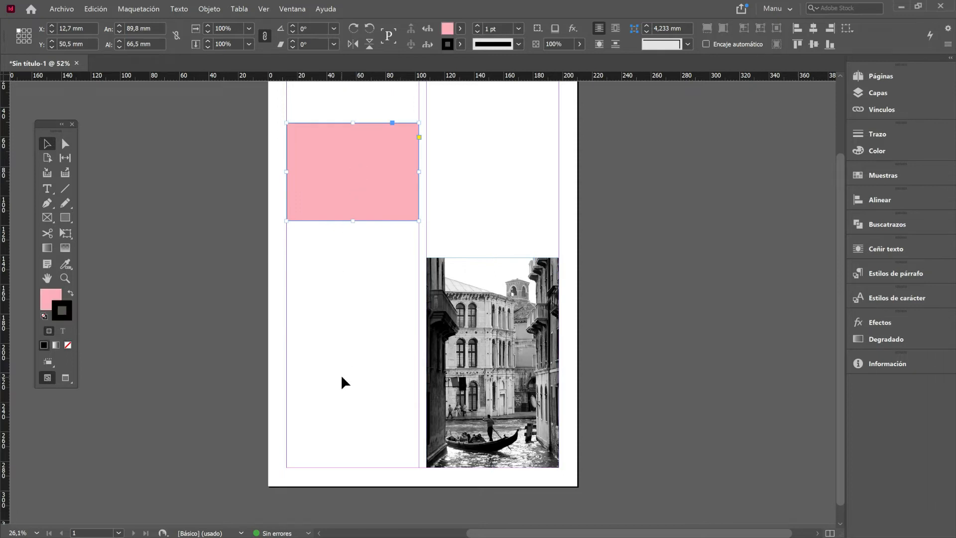
pyautogui.scroll(2, 341, 375)
pyautogui.scroll(-1, 339, 372)
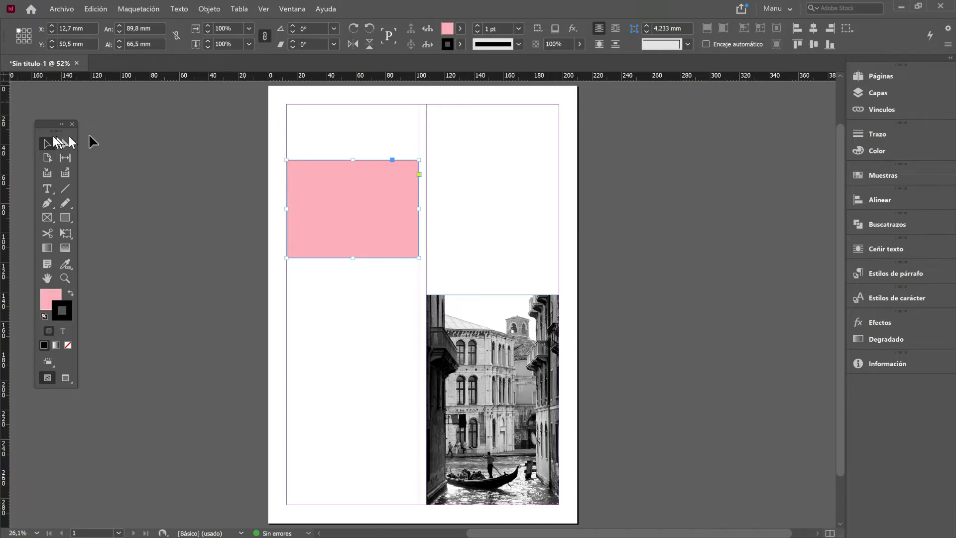
pyautogui.moveTo(7, 128); pyautogui.dragTo(286, 127)
pyautogui.click(51, 26)
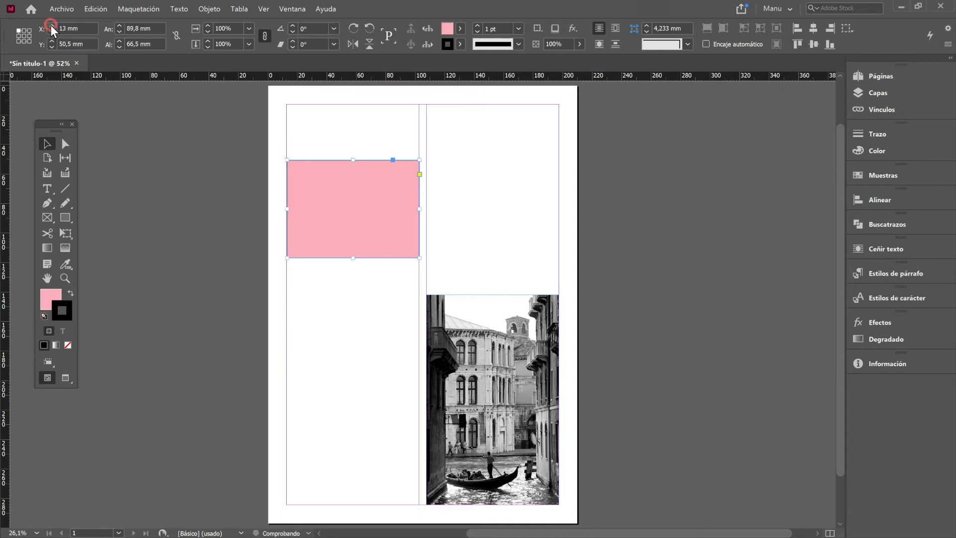
pyautogui.click(51, 26)
pyautogui.click(52, 25)
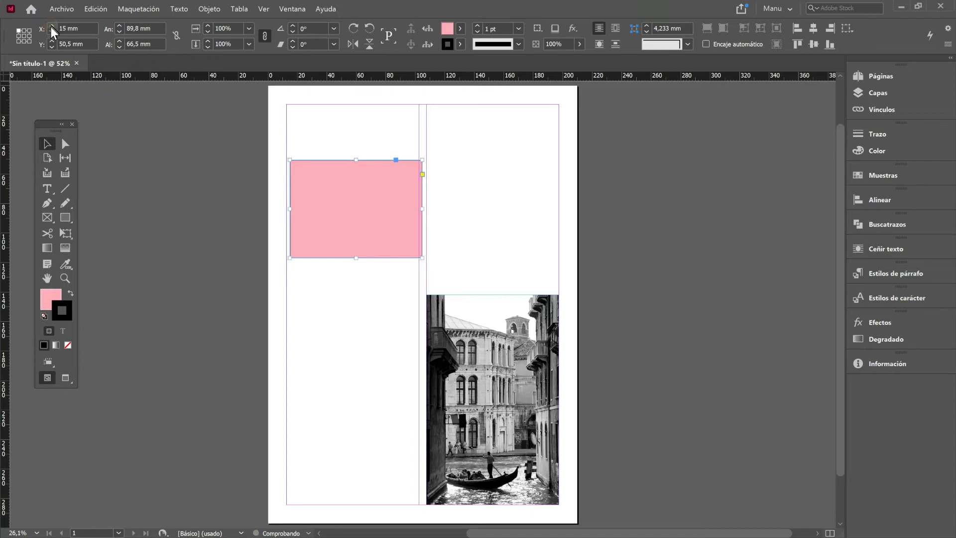
pyautogui.click(52, 25)
pyautogui.click(52, 26)
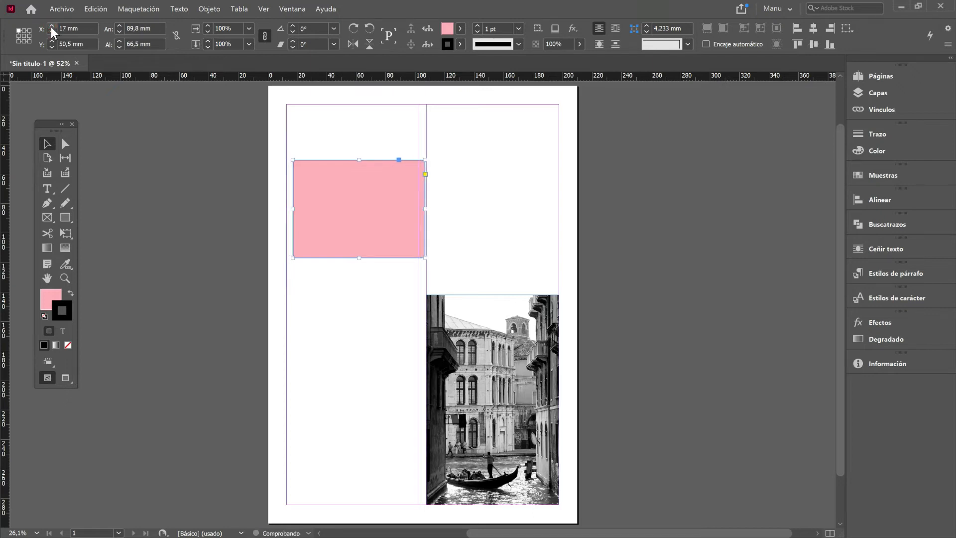
# Set the rectangle's X position to 12 mm
pyautogui.click(51, 32)
pyautogui.click(51, 32)
pyautogui.click(51, 32)
pyautogui.click(50, 32)
pyautogui.click(50, 31)
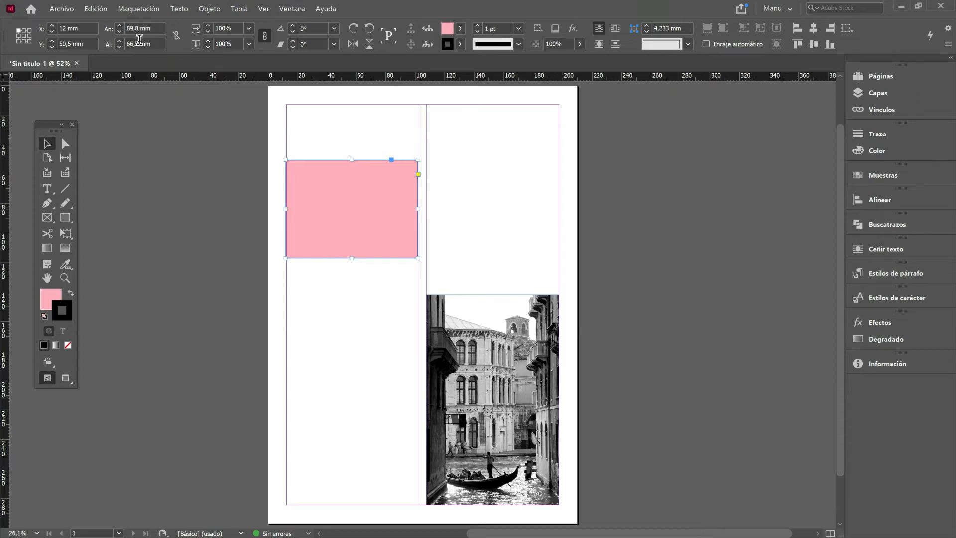
# Constrain the rectangle's width and height proportions and set its width to 90 mm
pyautogui.click(176, 36)
pyautogui.click(175, 36)
pyautogui.click(119, 25)
pyautogui.click(119, 25)
pyautogui.click(118, 25)
pyautogui.click(118, 25)
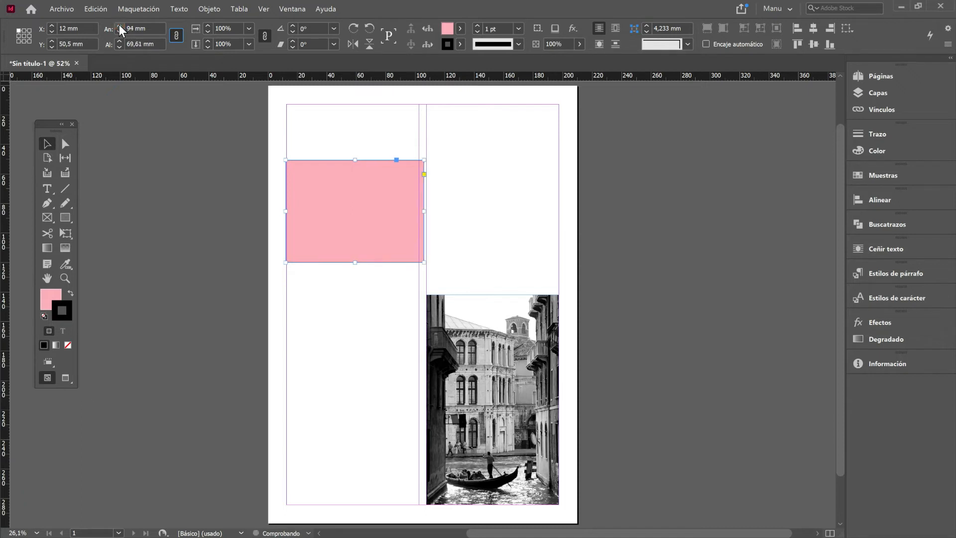
pyautogui.click(119, 29)
pyautogui.click(119, 29)
pyautogui.click(118, 29)
pyautogui.click(118, 29)
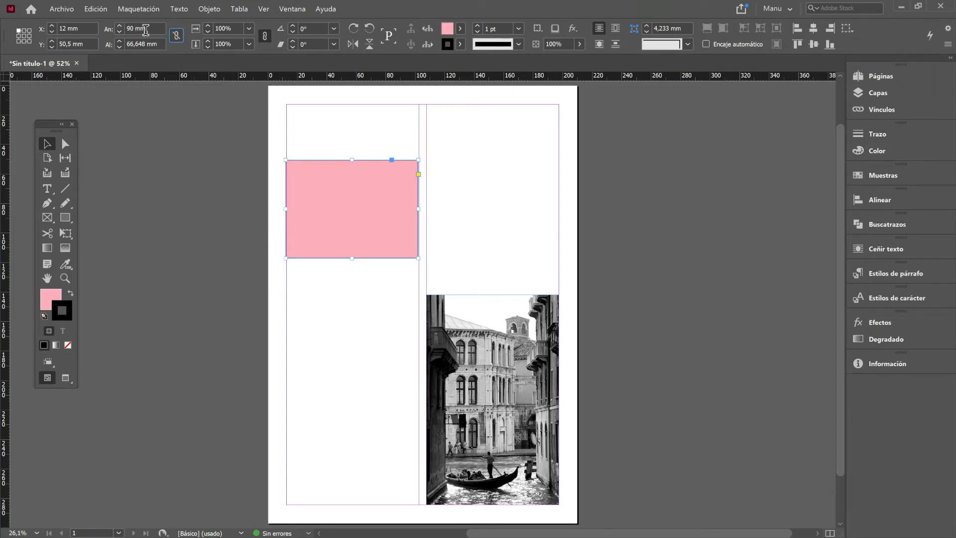
# Switch the horizontal and vertical rulers to centimetres
pyautogui.rightClick(193, 74)
pyautogui.click(223, 151)
pyautogui.rightClick(5, 125)
pyautogui.click(22, 202)
# Return both rulers to millimetres
pyautogui.rightClick(178, 77)
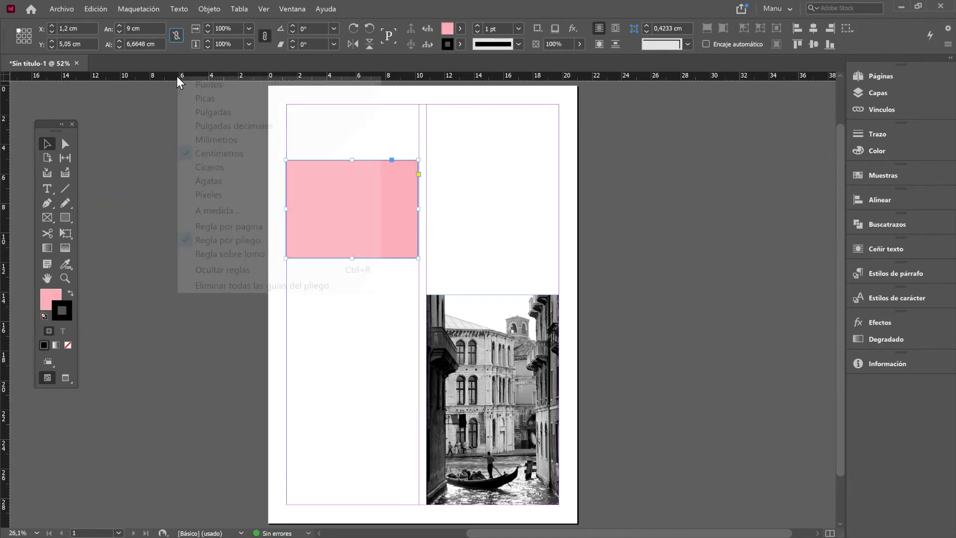
pyautogui.click(197, 138)
pyautogui.rightClick(5, 123)
pyautogui.click(25, 184)
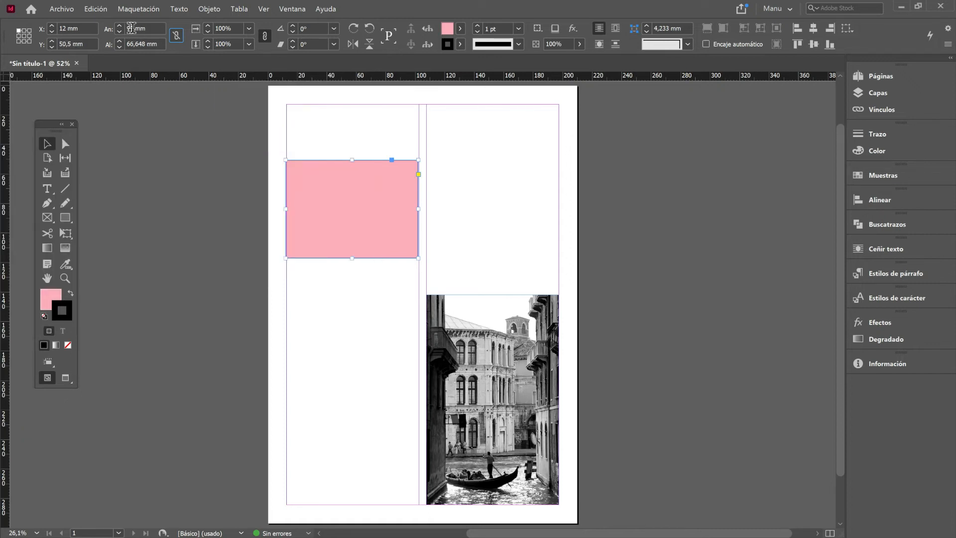
# Set the rectangle's width to 5 cm
pyautogui.tripleClick(127, 29)
pyautogui.write('5cm')
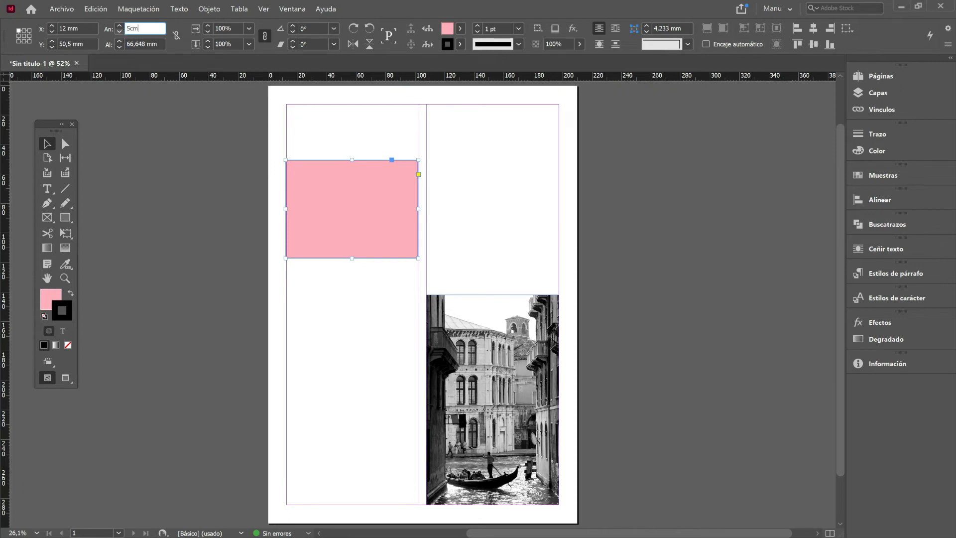
pyautogui.press('Return')
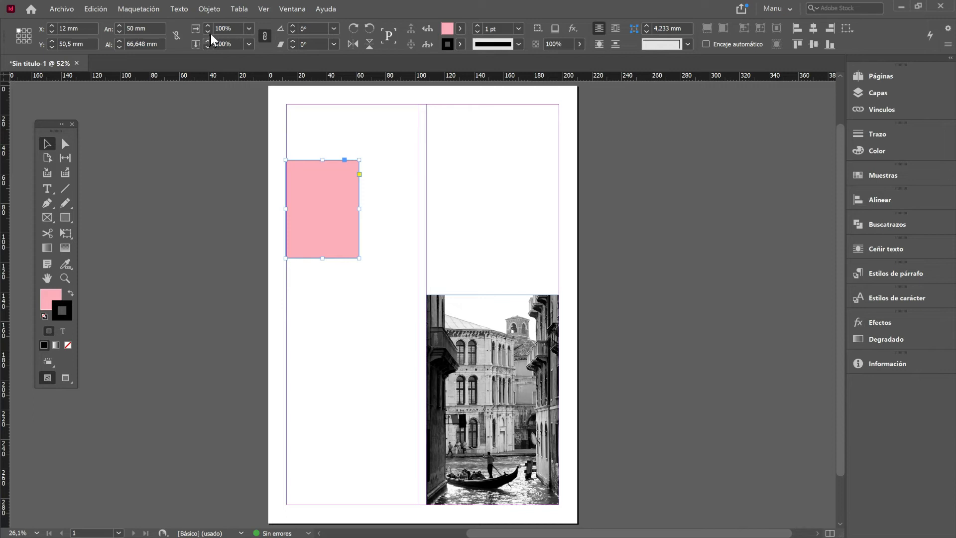
# Scale the rectangle proportionally to 50%
pyautogui.doubleClick(225, 28)
pyautogui.write('50')
pyautogui.press('Return')
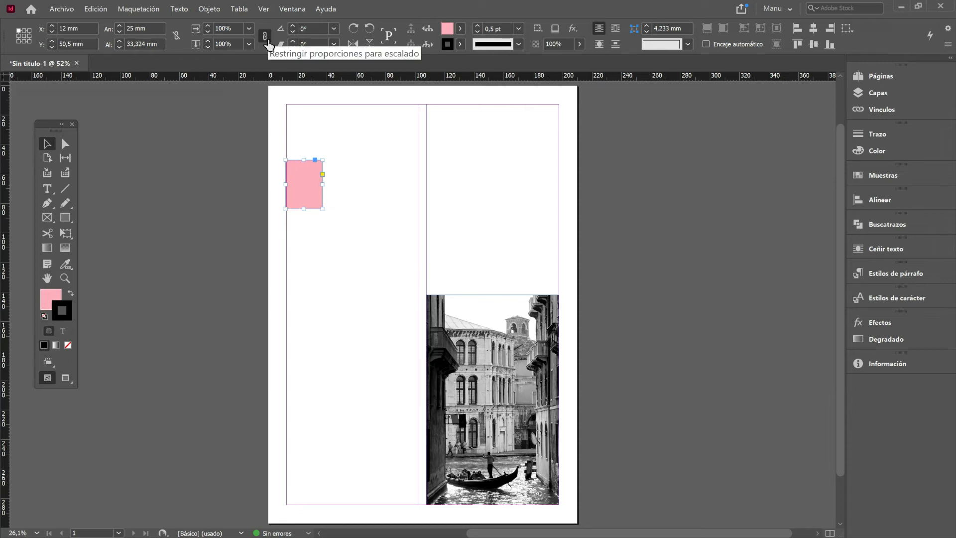
# Scale the rectangle proportionally to 300%
pyautogui.moveTo(235, 28); pyautogui.dragTo(197, 23)
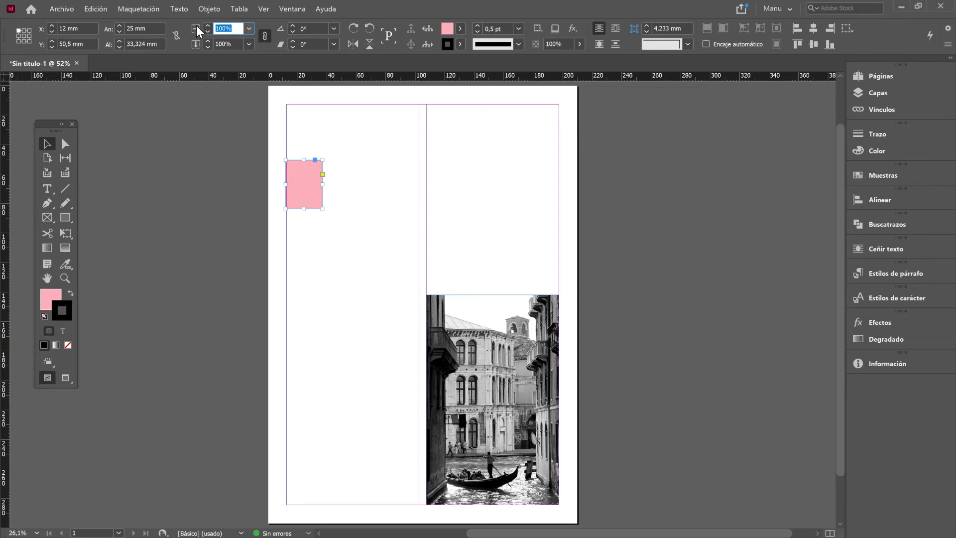
pyautogui.write('300')
pyautogui.press('Return')
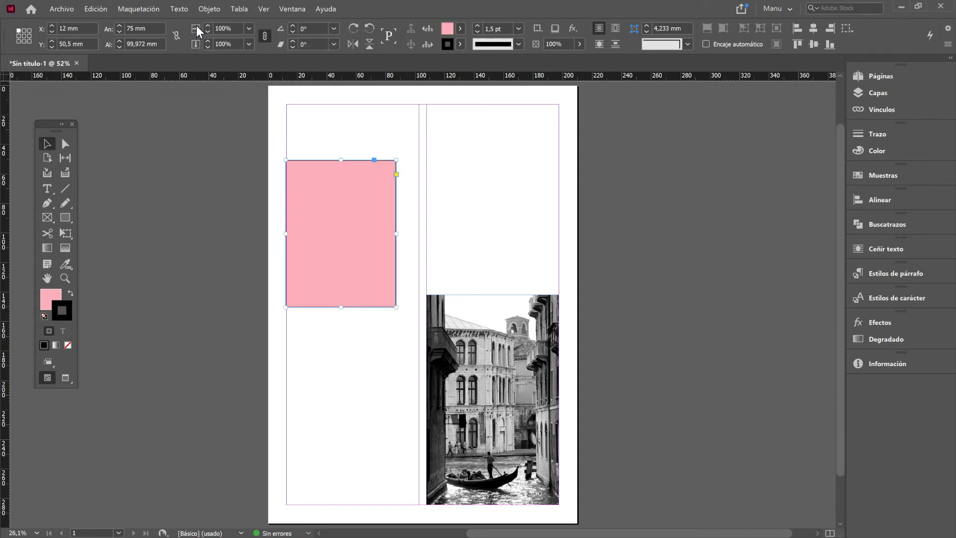
# Rotate the rectangle to an angle of 11°
pyautogui.click(292, 25)
pyautogui.click(291, 25)
pyautogui.click(292, 25)
pyautogui.click(291, 25)
pyautogui.click(292, 25)
pyautogui.click(292, 25)
pyautogui.click(292, 25)
pyautogui.click(292, 25)
pyautogui.click(292, 25)
pyautogui.click(292, 25)
pyautogui.click(292, 25)
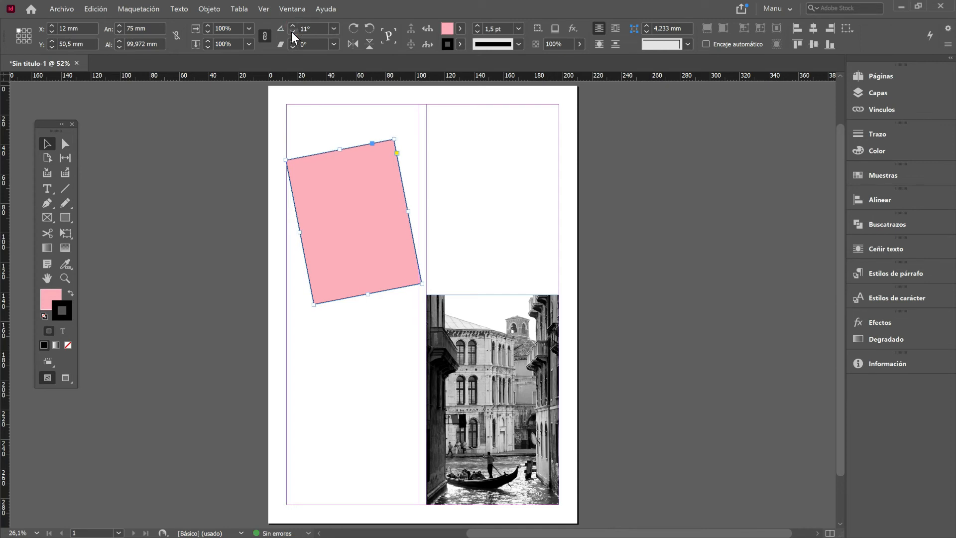
# Return the rectangle's rotation angle to 0° and check the preset rotation angles
pyautogui.click(292, 31)
pyautogui.click(292, 31)
pyautogui.click(292, 32)
pyautogui.click(293, 32)
pyautogui.click(293, 32)
pyautogui.click(292, 32)
pyautogui.click(293, 32)
pyautogui.click(293, 32)
pyautogui.click(293, 32)
pyautogui.click(293, 32)
pyautogui.click(334, 29)
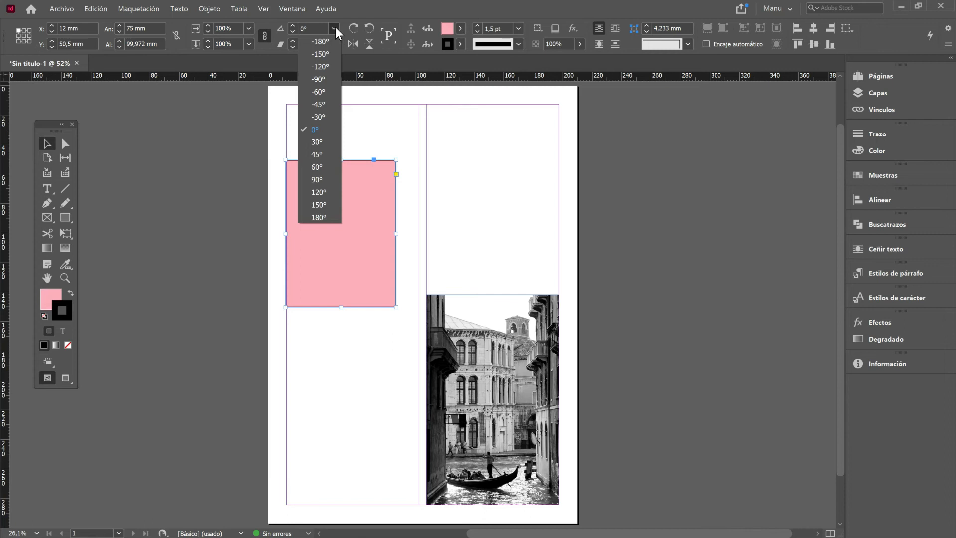
pyautogui.click(334, 29)
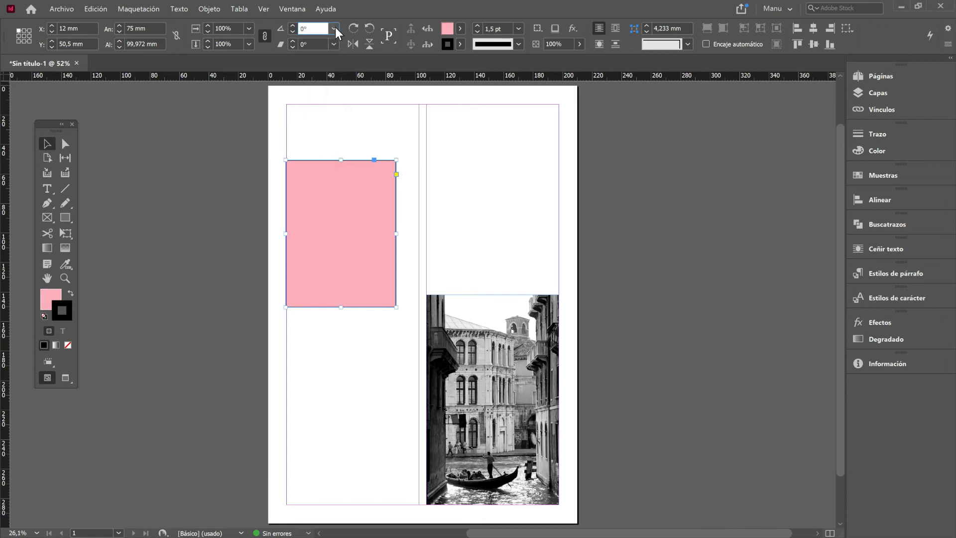
# Try shearing the rectangle and return its shear angle to 0°
pyautogui.click(293, 40)
pyautogui.click(293, 40)
pyautogui.click(293, 40)
pyautogui.click(293, 40)
pyautogui.click(293, 40)
pyautogui.click(293, 40)
pyautogui.click(293, 40)
pyautogui.click(293, 40)
pyautogui.click(291, 45)
pyautogui.click(291, 45)
pyautogui.click(291, 44)
pyautogui.click(291, 44)
pyautogui.click(291, 45)
pyautogui.click(291, 45)
pyautogui.click(291, 44)
pyautogui.click(291, 45)
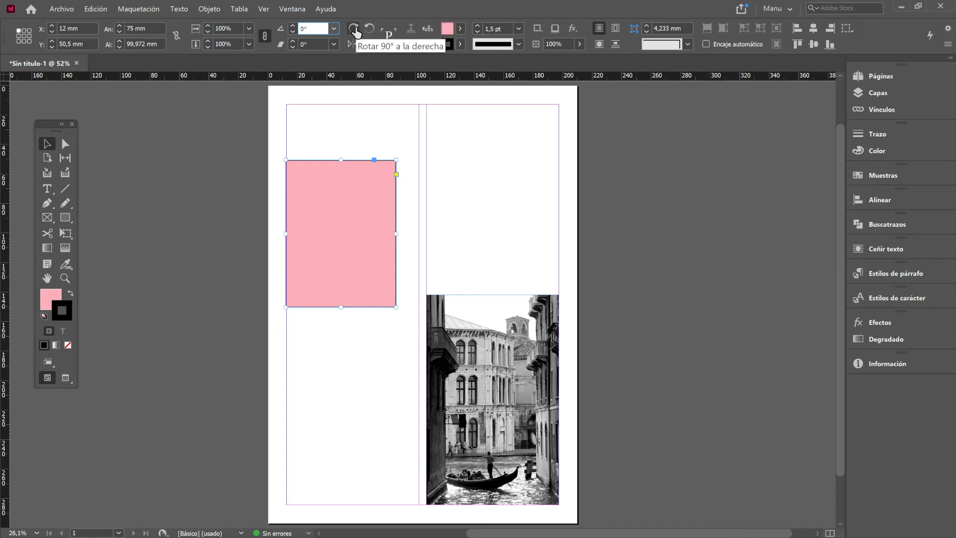
# Rotate the rectangle 90° clockwise four times to complete a full turn
pyautogui.click(356, 30)
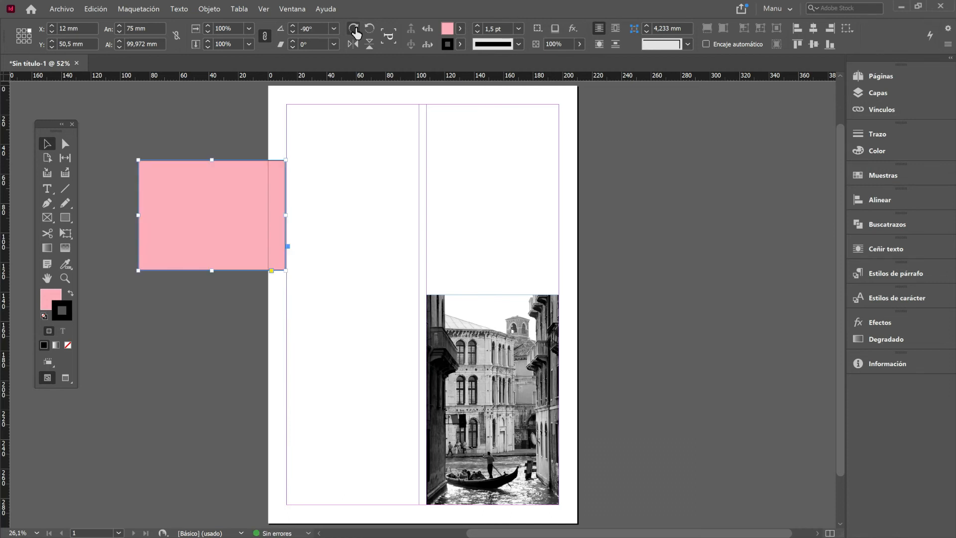
pyautogui.click(356, 30)
pyautogui.click(355, 30)
pyautogui.click(355, 29)
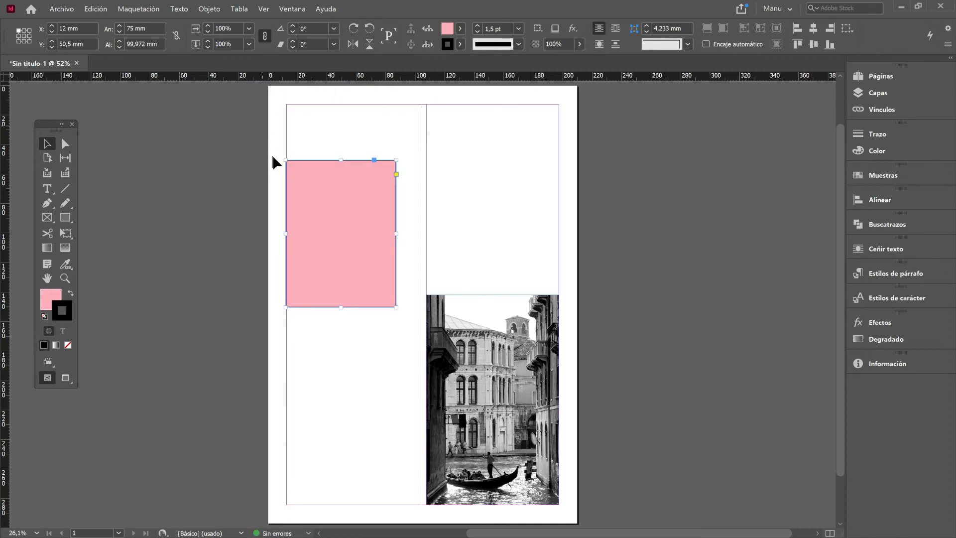
# Rotate the rectangle 90° counterclockwise four times to complete a full turn
pyautogui.click(369, 30)
pyautogui.click(369, 30)
pyautogui.click(369, 30)
pyautogui.click(369, 30)
# Delete the pink rectangle from the page
pyautogui.moveTo(400, 156)
pyautogui.mouseDown()
pyautogui.moveTo(403, 188)
pyautogui.moveTo(442, 167)
pyautogui.moveTo(388, 139)
pyautogui.moveTo(406, 153)
pyautogui.moveTo(412, 215)
pyautogui.moveTo(409, 160)
pyautogui.moveTo(338, 155)
pyautogui.moveTo(348, 151)
pyautogui.moveTo(309, 163)
pyautogui.moveTo(291, 188)
pyautogui.moveTo(286, 231)
pyautogui.moveTo(305, 261)
pyautogui.moveTo(345, 277)
pyautogui.moveTo(386, 268)
pyautogui.moveTo(411, 238)
pyautogui.moveTo(402, 169)
pyautogui.mouseUp()
pyautogui.press('Delete')
# Flip the canal photo's frame horizontally
pyautogui.click(481, 329)
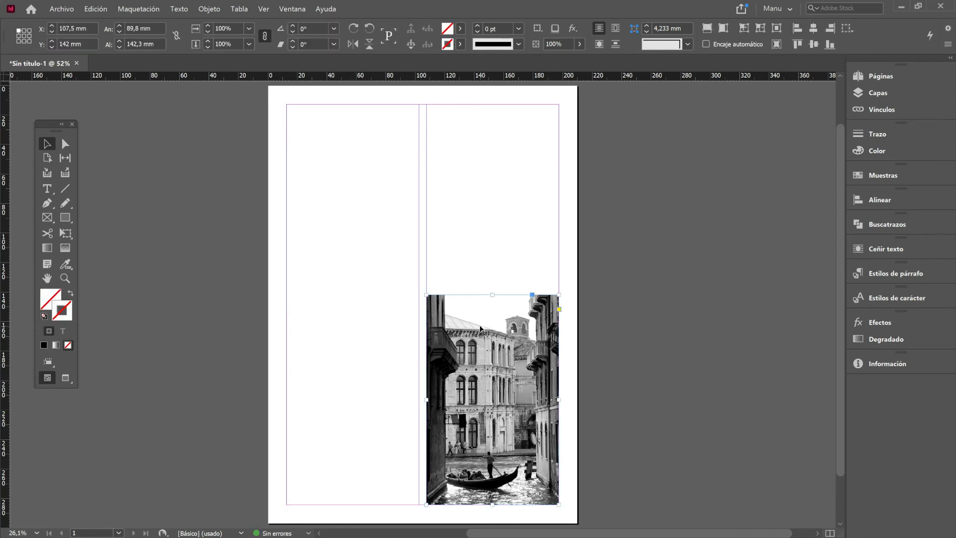
pyautogui.click(354, 44)
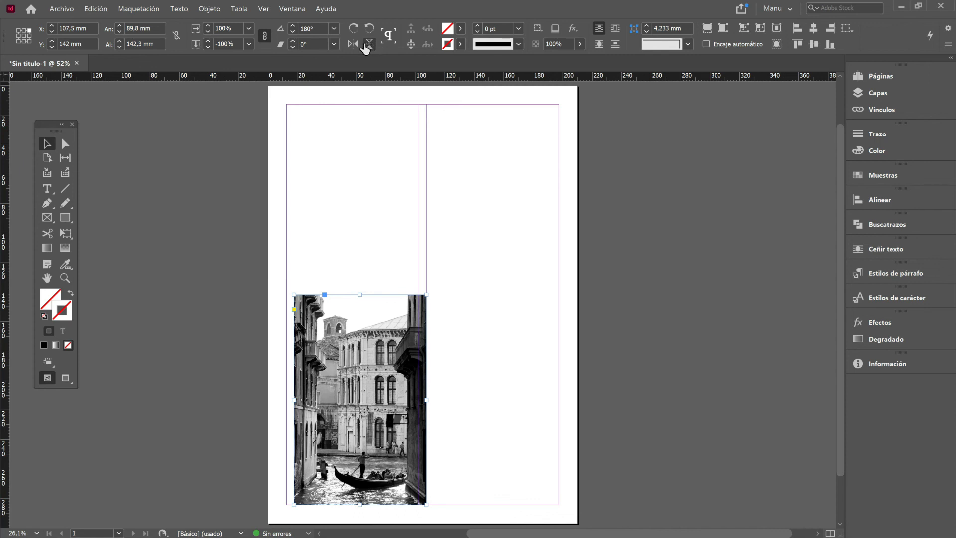
# Flip the canal photo's frame vertically twice so it ends in its starting orientation
pyautogui.click(370, 47)
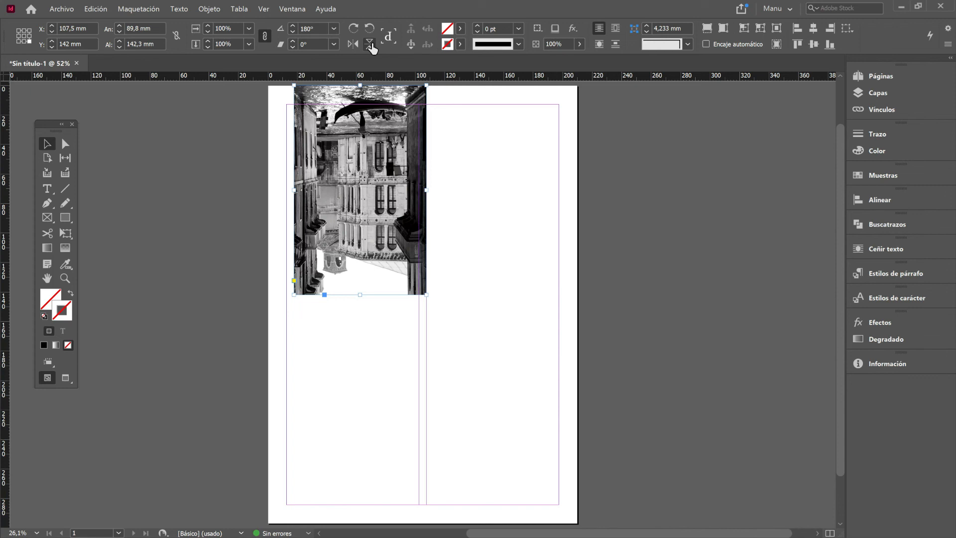
pyautogui.click(370, 47)
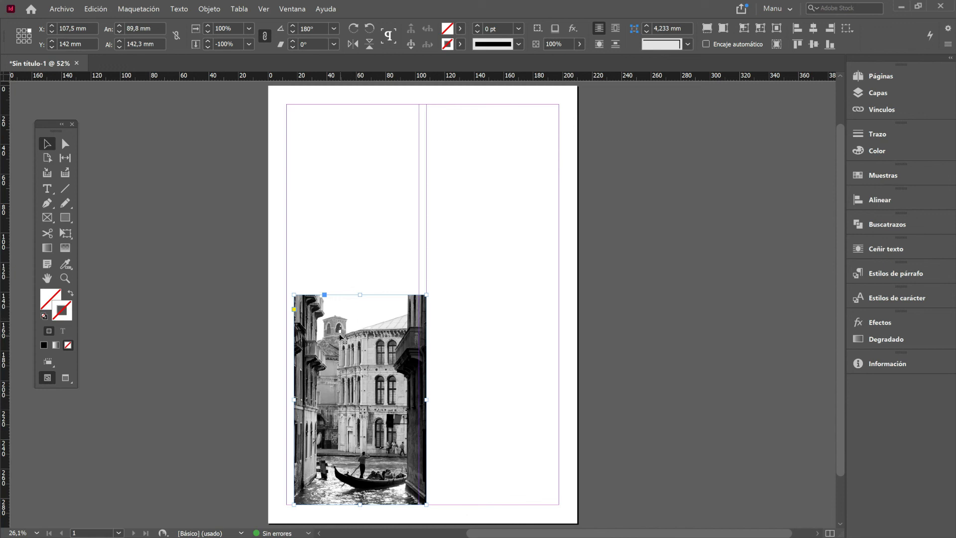
pyautogui.rightClick(360, 330)
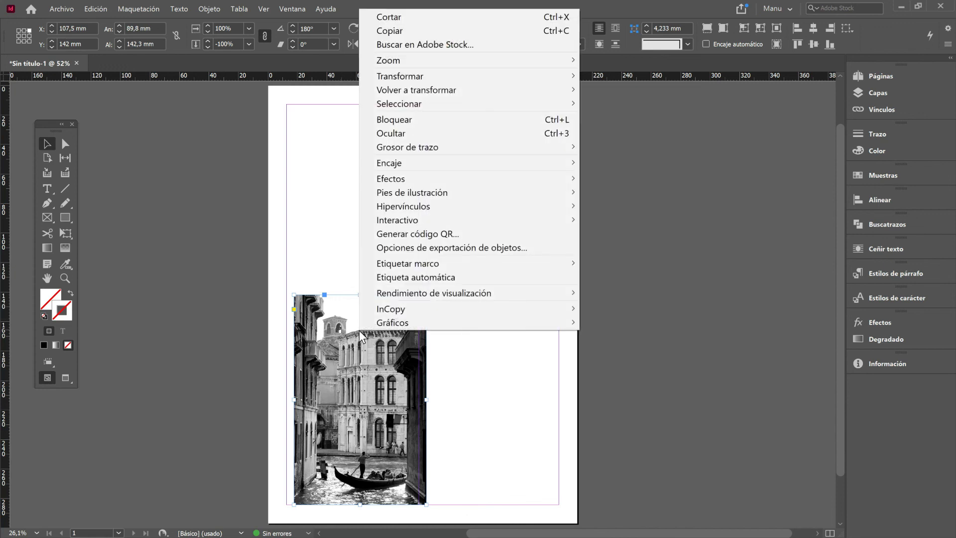
pyautogui.moveTo(419, 74)
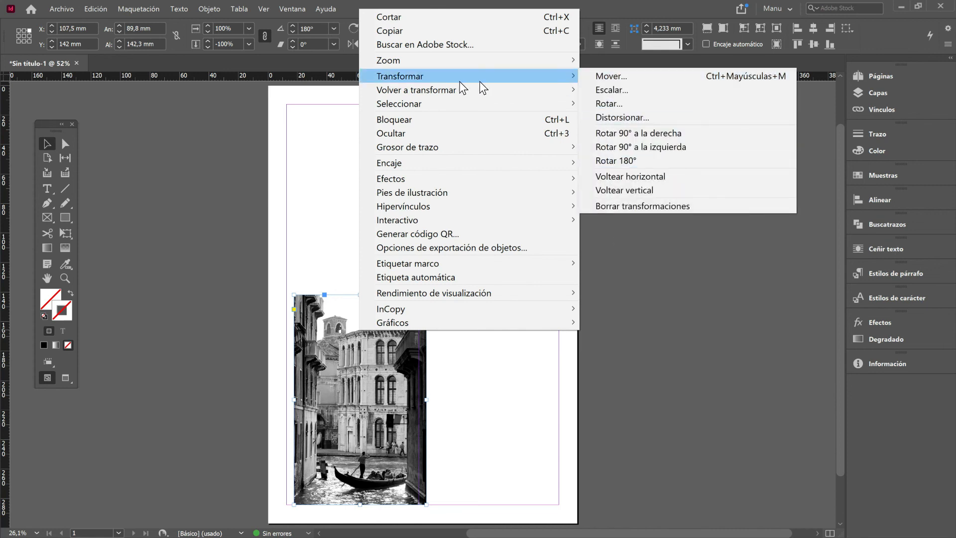
pyautogui.click(338, 174)
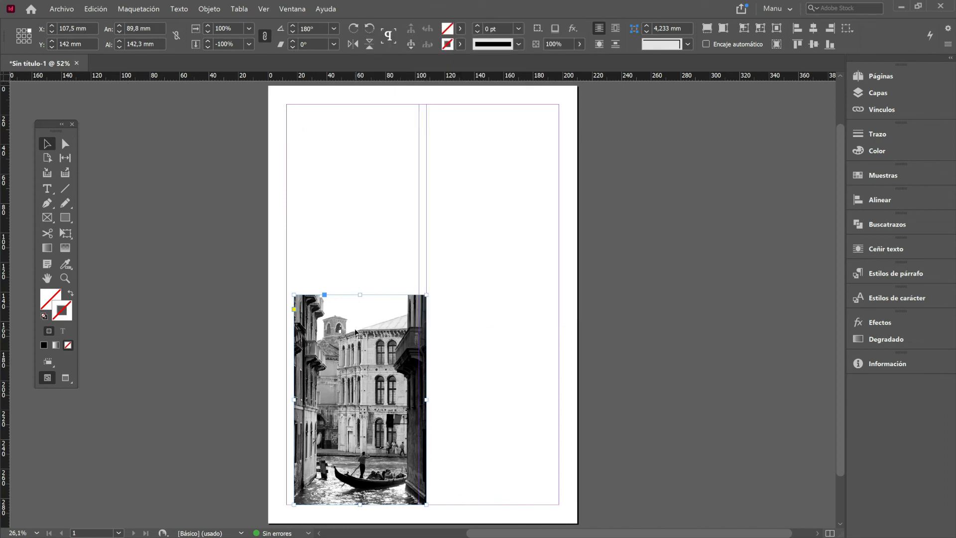
# Move the canal photo horizontally into the lower part of the second column, with its top-right corner at X 197,3 mm, Y 142 mm
pyautogui.moveTo(333, 330); pyautogui.dragTo(467, 327)
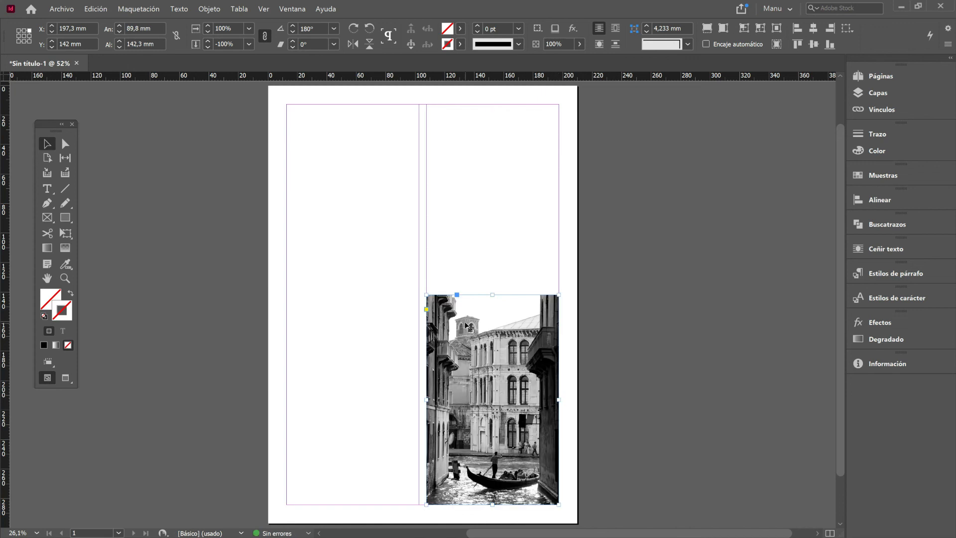